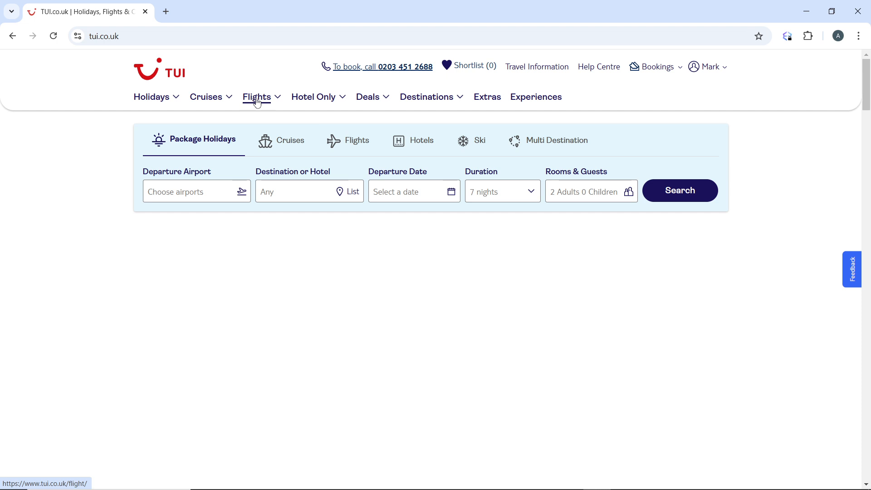
# Step: Switch the search to flights and set the departure airport to Any London
pyautogui.click(356, 148)
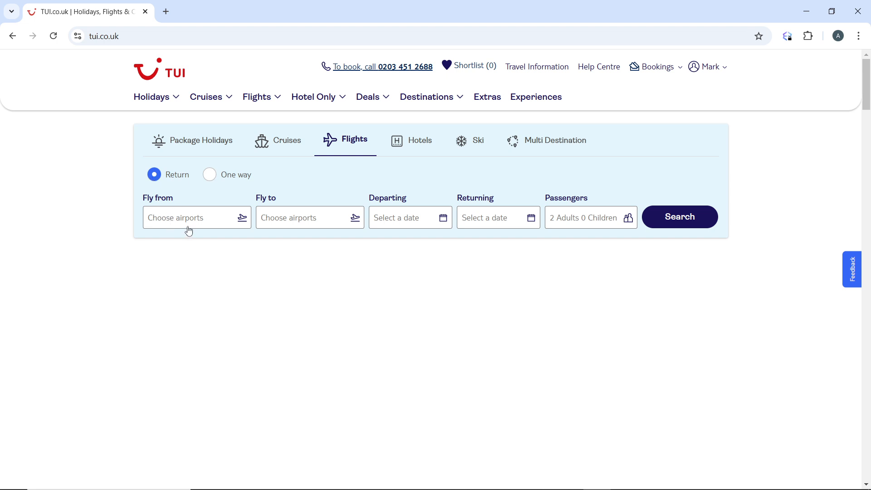
pyautogui.click(170, 220)
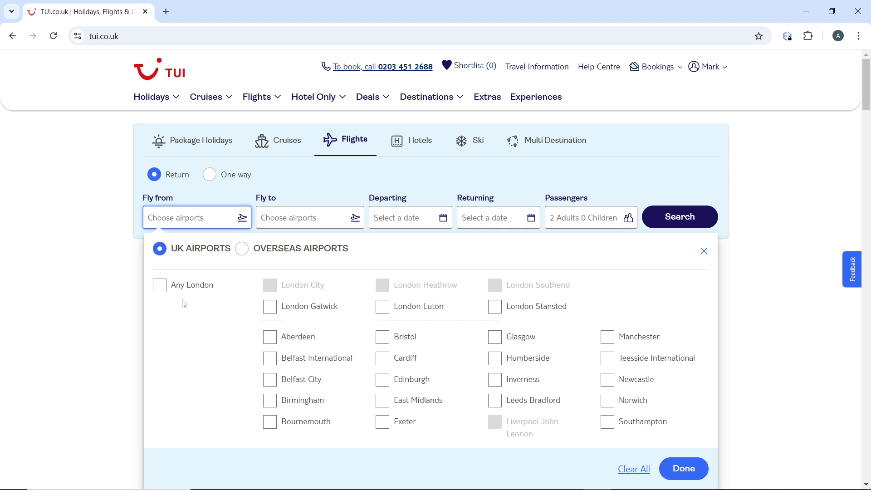
pyautogui.click(159, 286)
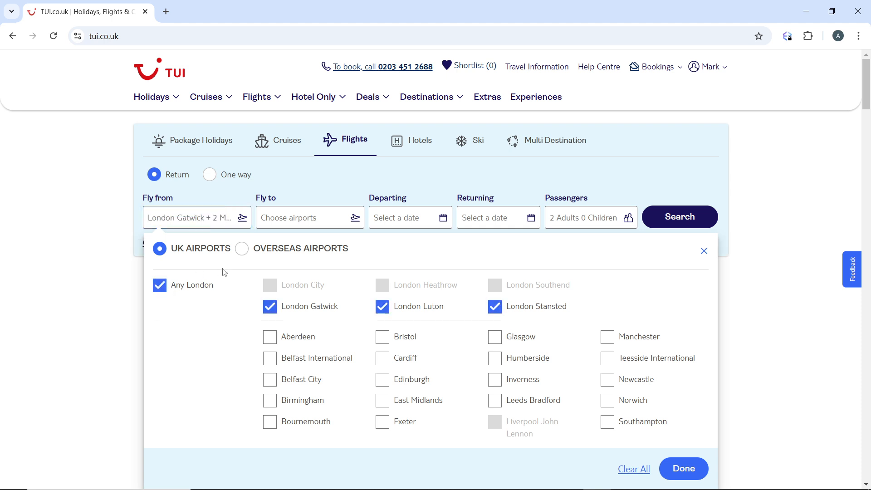
# Step: Set the destination to Melbourne Orlando International (MLB) in the United States of America
pyautogui.click(305, 223)
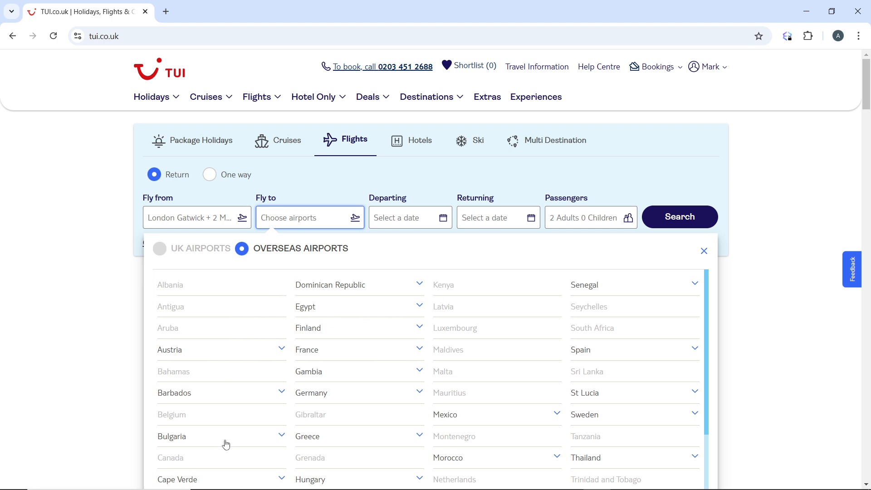
pyautogui.scroll(-2, 239, 414)
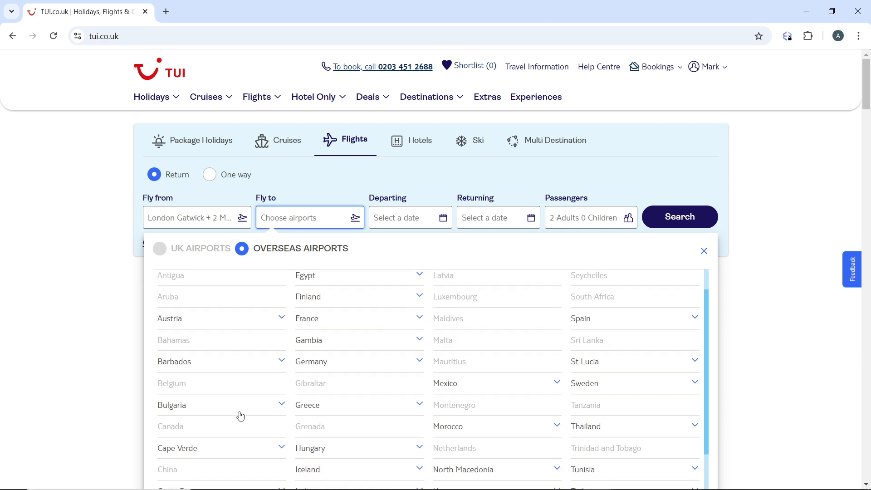
pyautogui.scroll(-1, 241, 416)
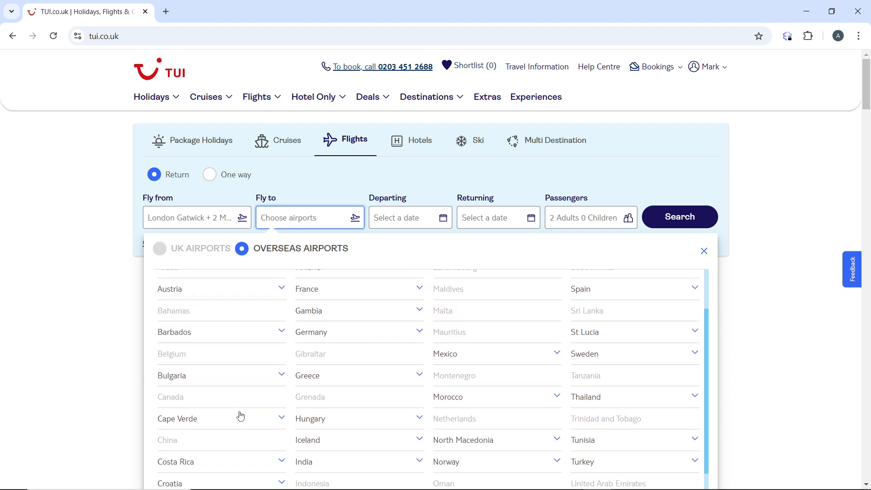
pyautogui.scroll(-3, 242, 417)
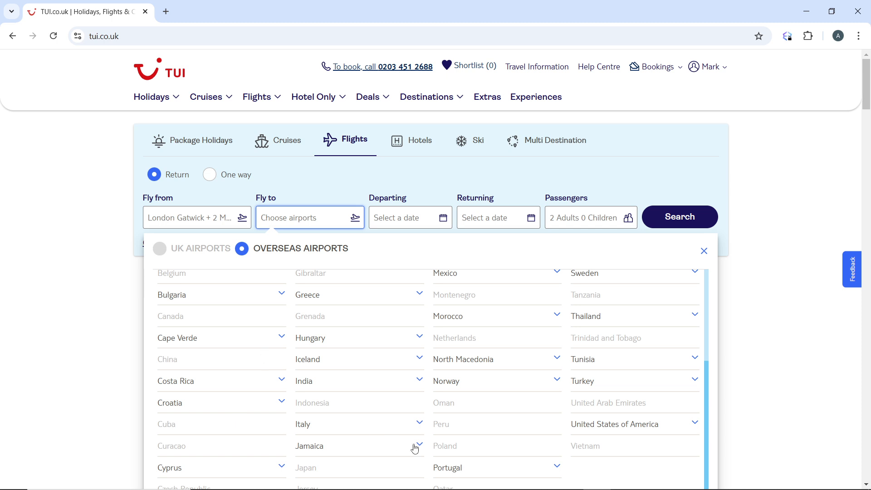
pyautogui.click(620, 425)
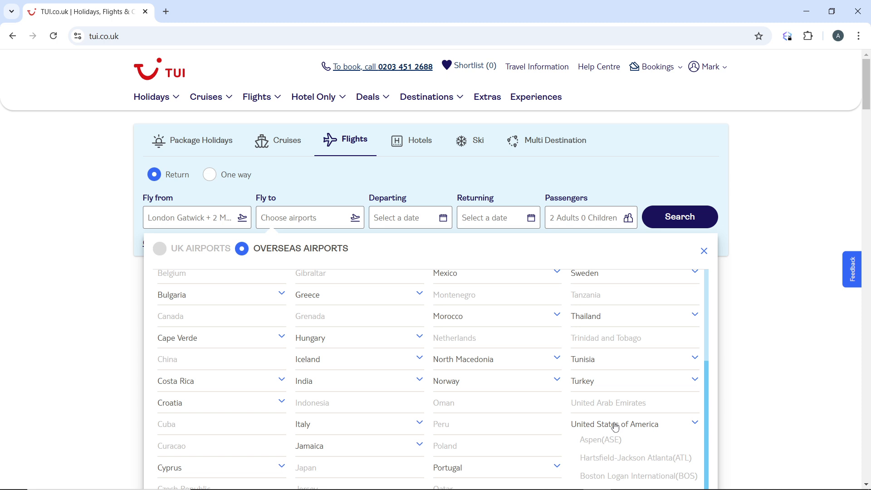
pyautogui.scroll(-6, 618, 428)
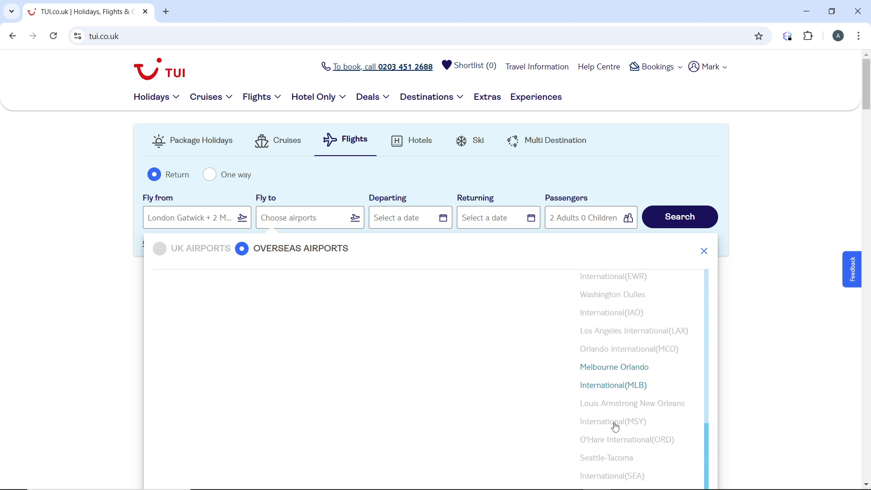
pyautogui.click(607, 394)
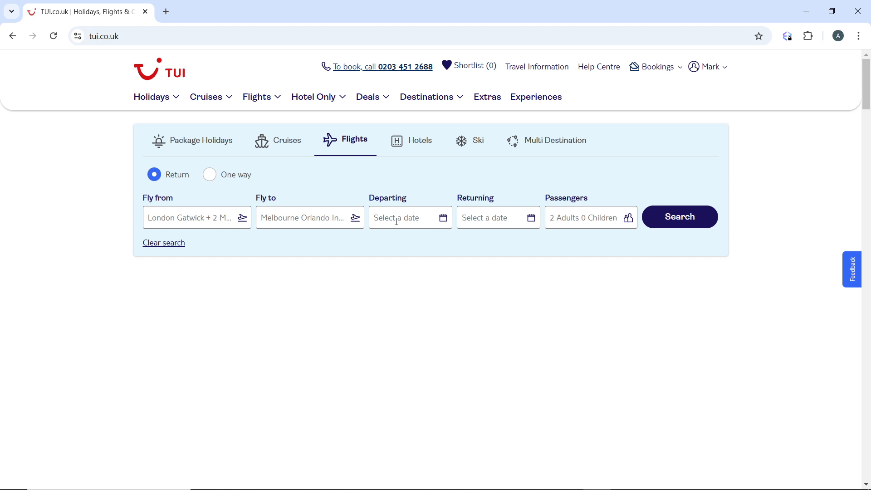
# Step: Set the departure date to 6 April 2025 and the return date to 13 April 2025
pyautogui.click(397, 222)
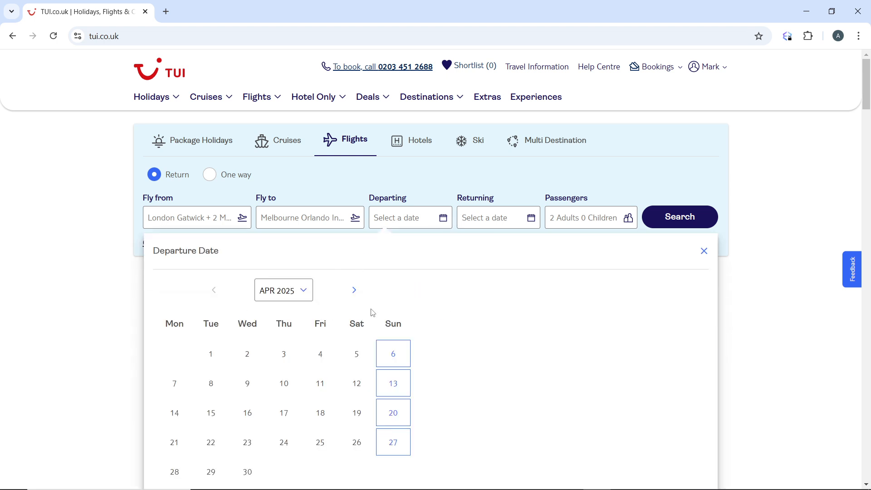
pyautogui.click(393, 356)
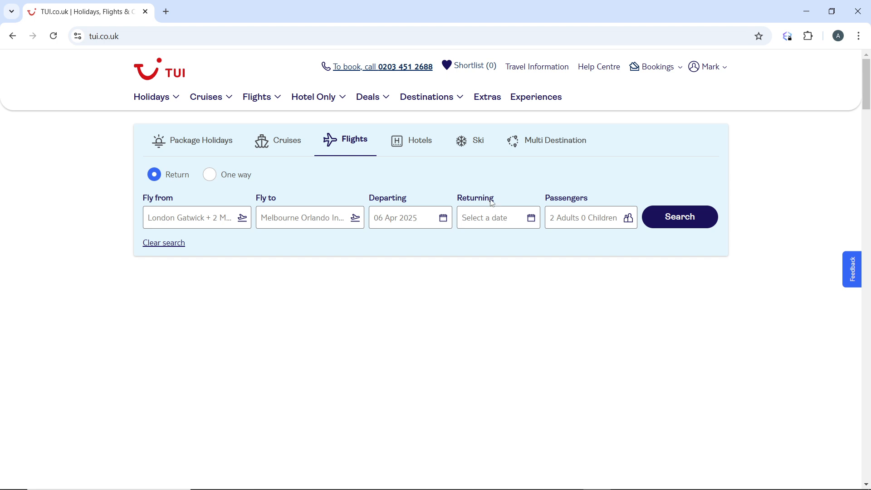
pyautogui.click(488, 217)
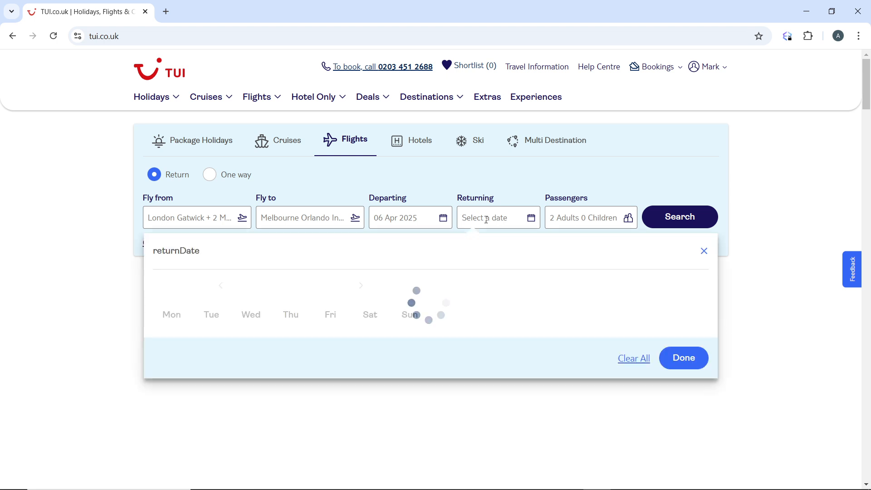
pyautogui.click(408, 385)
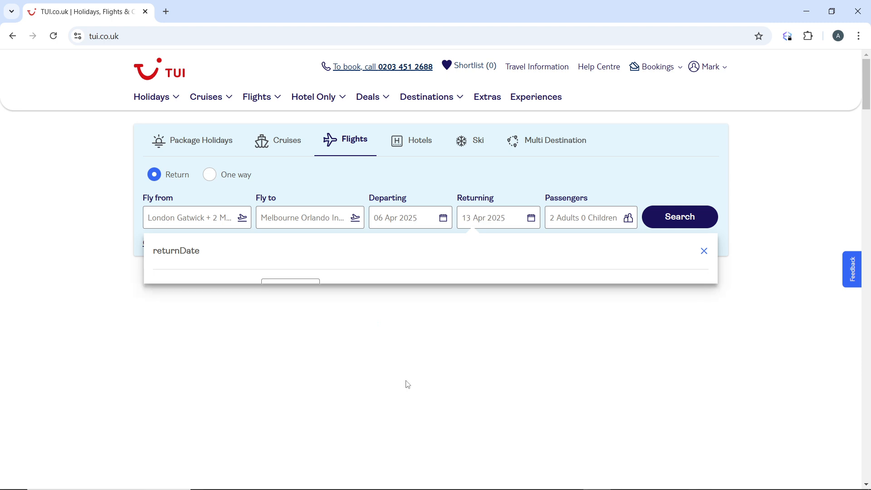
# Step: Set the passengers to 1 adult and 0 children and run the flight search
pyautogui.click(589, 216)
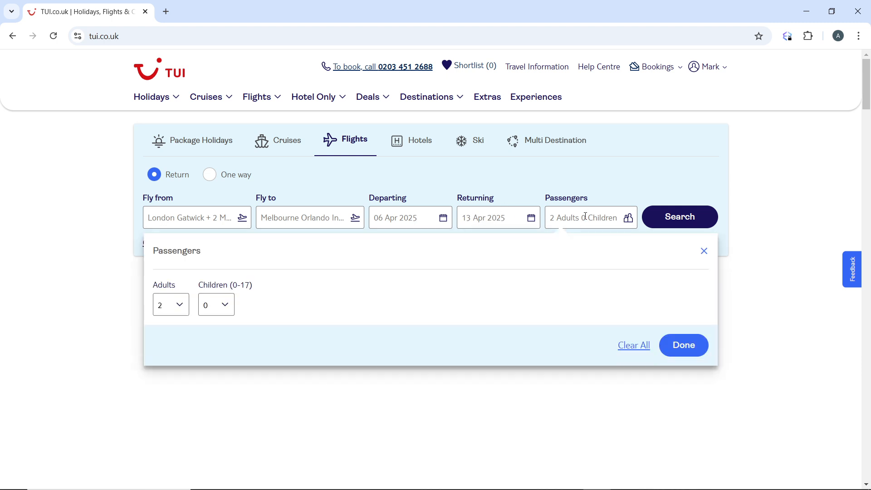
pyautogui.click(179, 304)
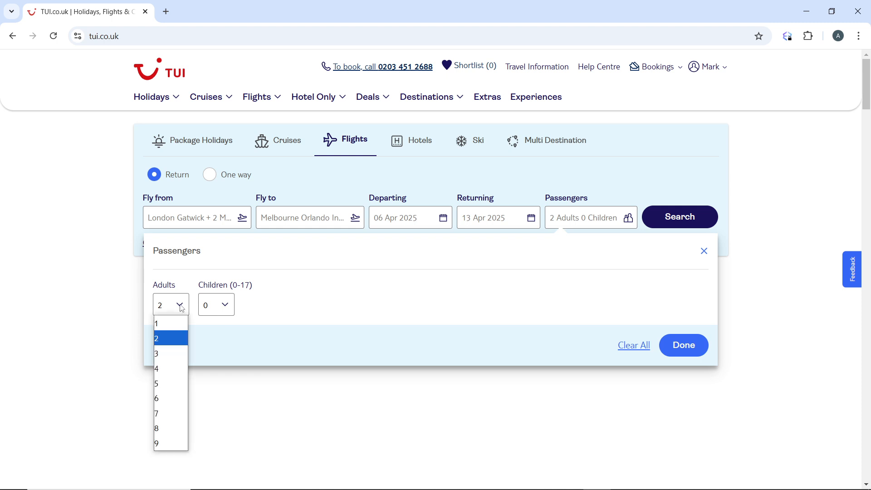
pyautogui.click(169, 329)
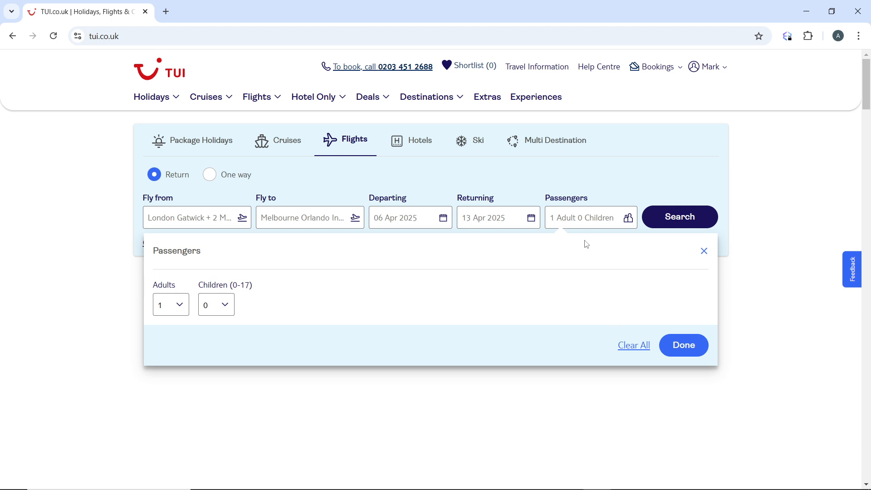
pyautogui.click(708, 252)
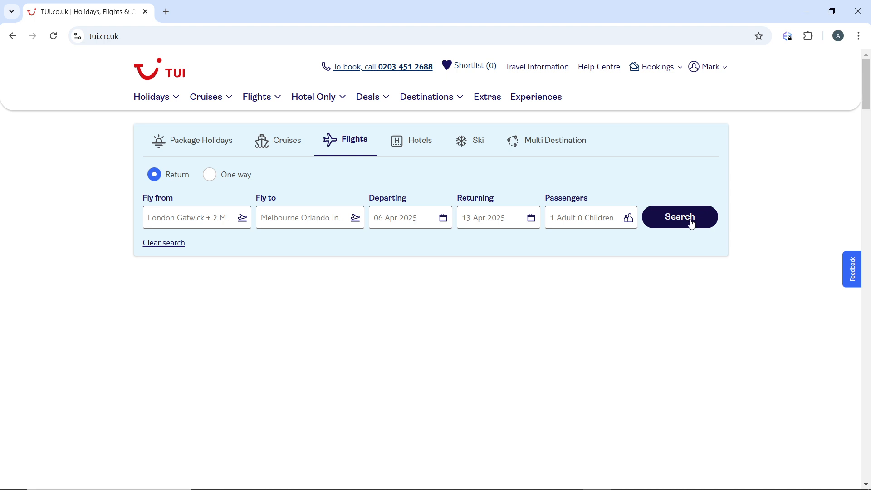
pyautogui.click(697, 222)
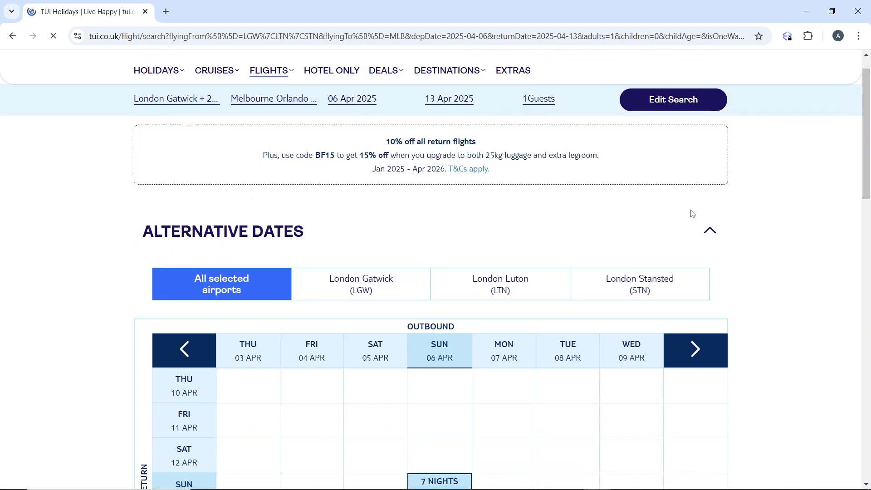
# Step: Review the results and continue with the London Gatwick to Melbourne Orlando return flight for 6 to 13 April 2025
pyautogui.scroll(-3, 690, 211)
pyautogui.scroll(-5, 690, 210)
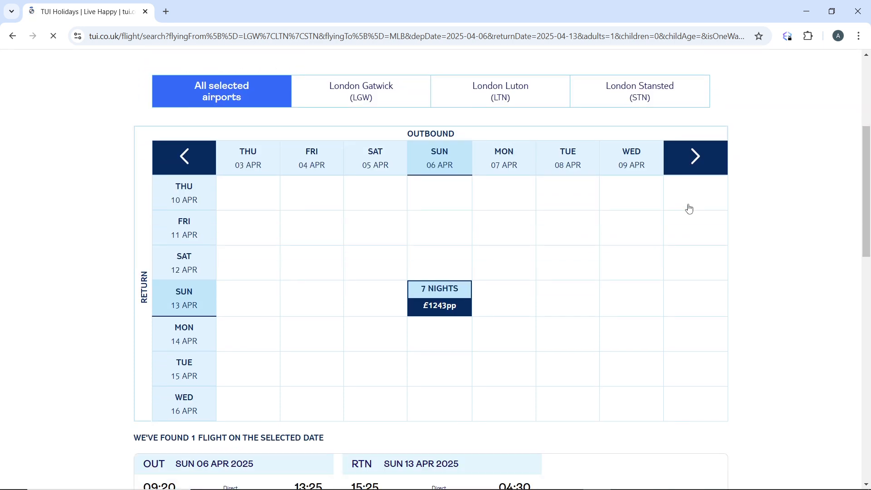
pyautogui.scroll(-2, 688, 205)
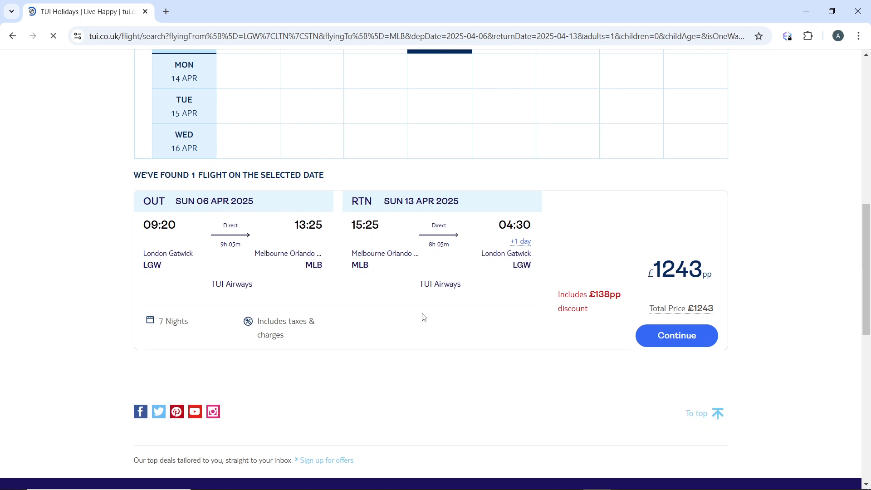
pyautogui.scroll(-1, 423, 316)
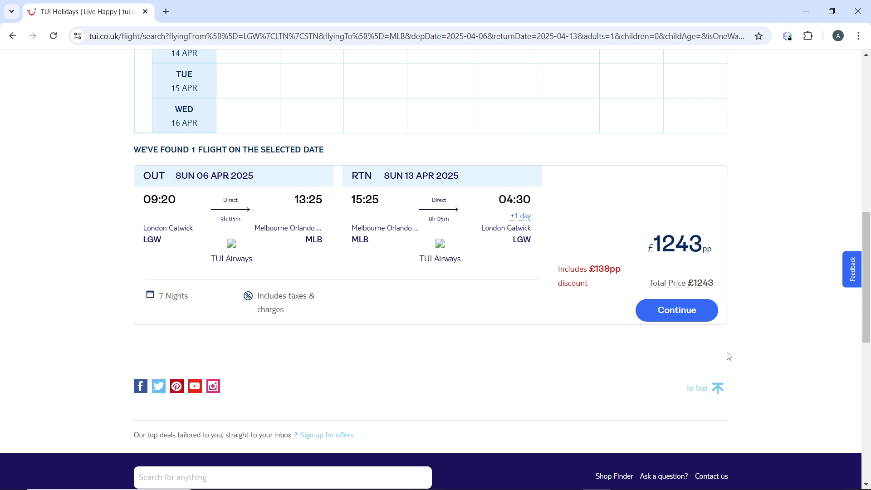
pyautogui.moveTo(714, 313)
pyautogui.click(660, 315)
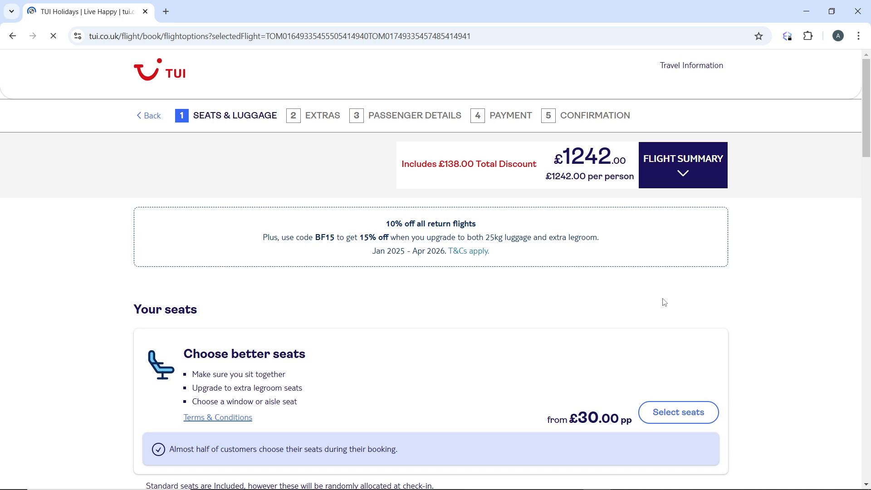
# Step: Review the seat and luggage options and open seat selection for the outbound flight
pyautogui.scroll(-1, 662, 301)
pyautogui.scroll(-1, 664, 295)
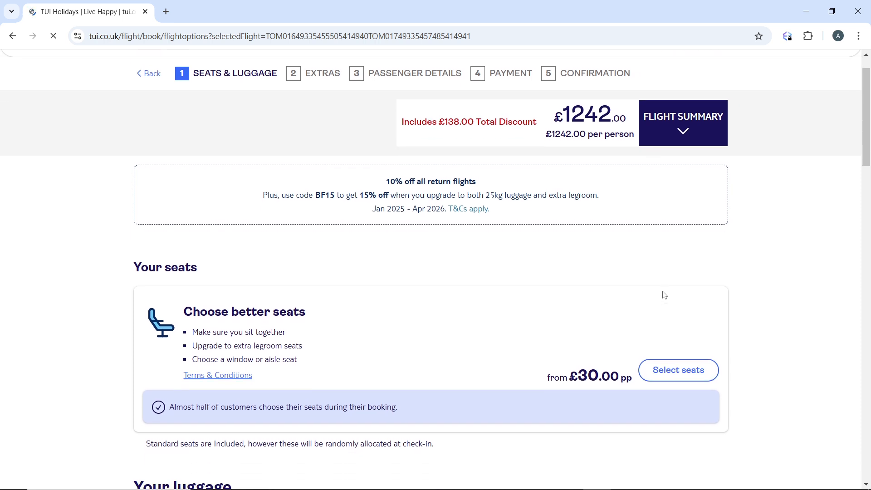
pyautogui.scroll(-1, 663, 294)
pyautogui.scroll(-2, 661, 290)
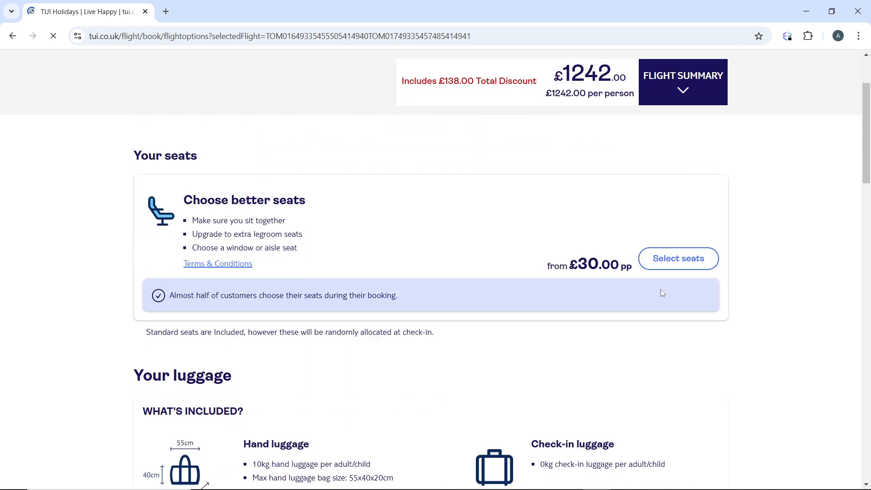
pyautogui.scroll(-1, 662, 289)
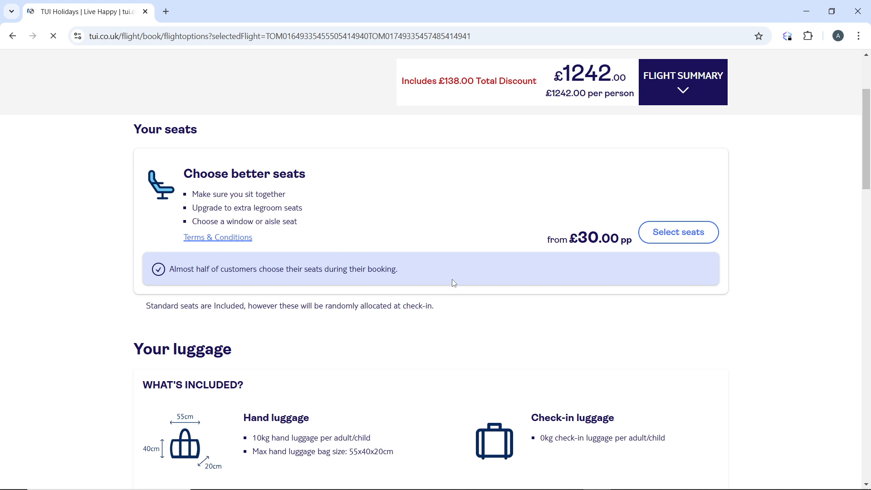
pyautogui.click(689, 242)
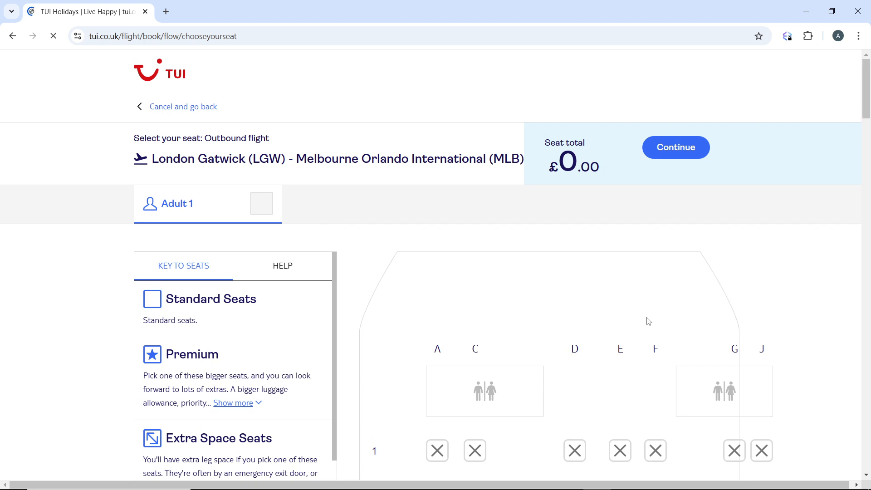
pyautogui.scroll(-5, 649, 321)
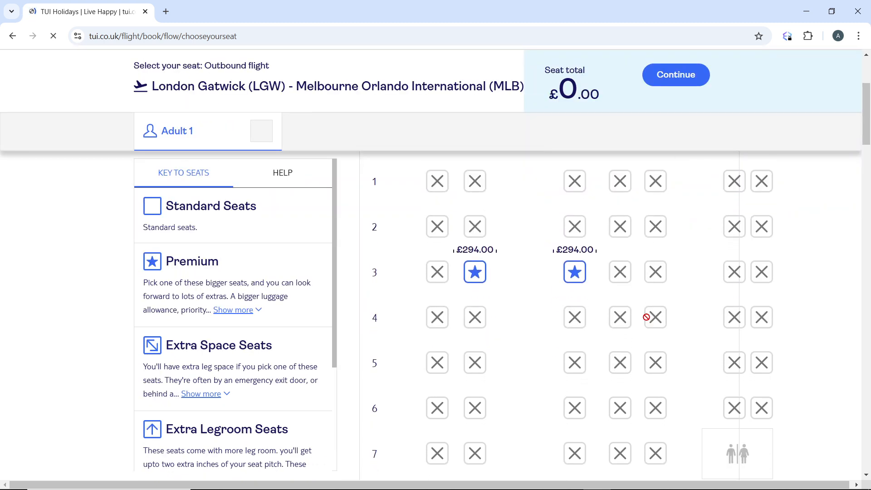
pyautogui.scroll(-1, 646, 317)
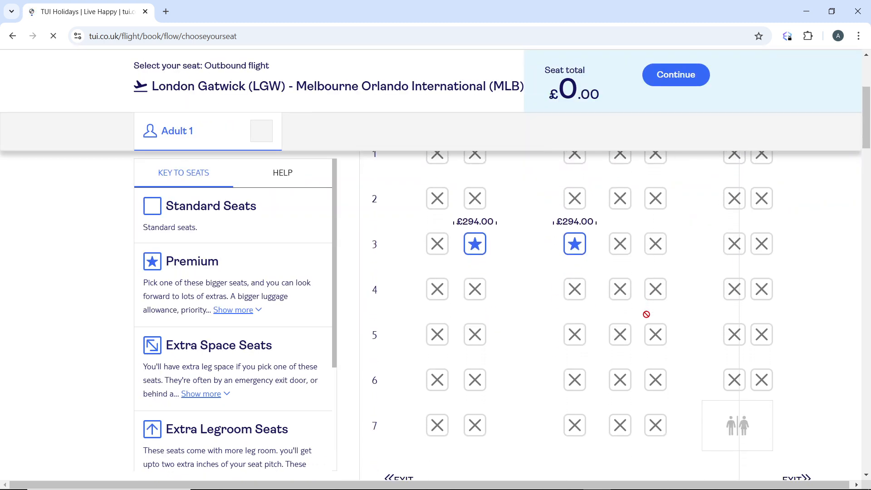
pyautogui.click(478, 247)
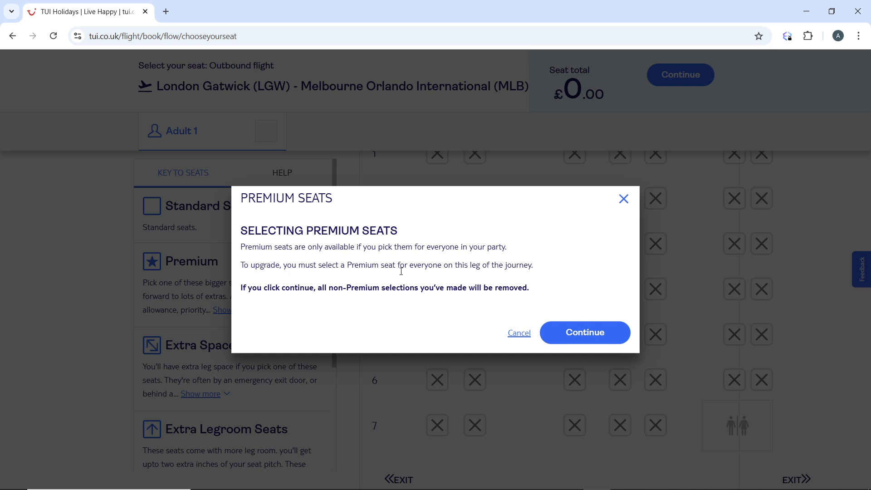
pyautogui.click(622, 204)
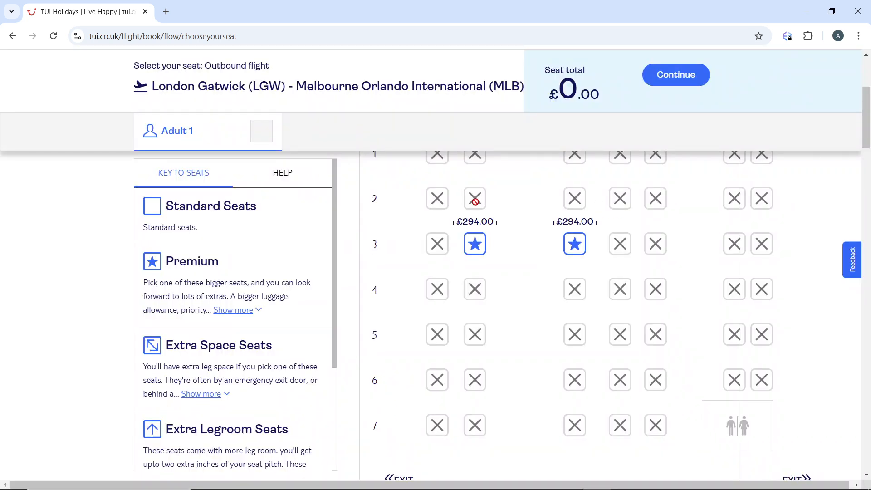
# Step: Choose Premium seat 3C for Adult 1 on the outbound flight and accept the Premium seat conditions
pyautogui.scroll(5, 654, 308)
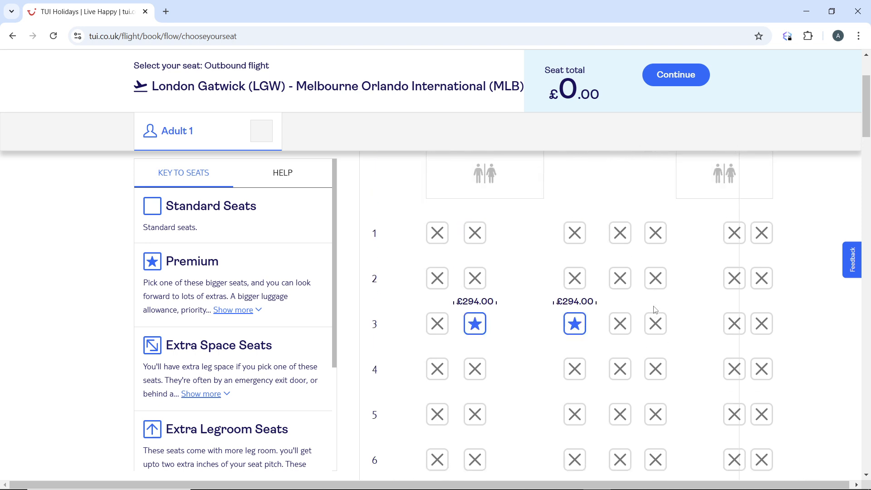
pyautogui.scroll(-6, 655, 308)
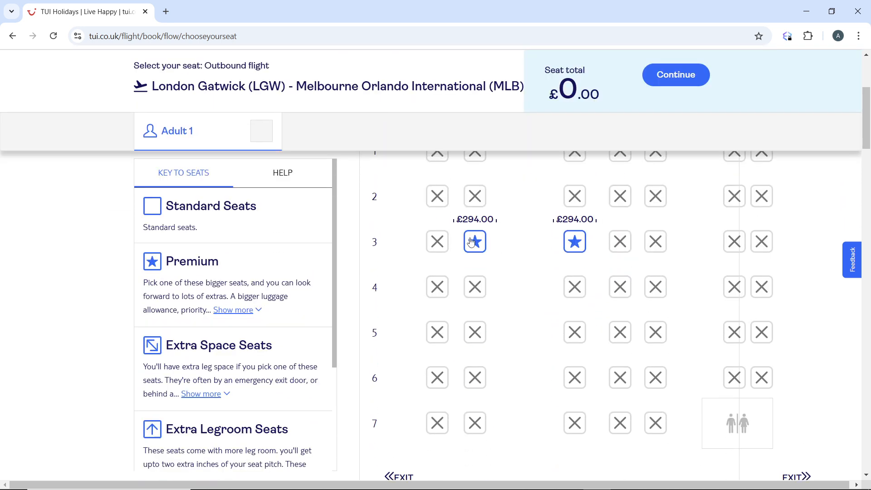
pyautogui.click(472, 241)
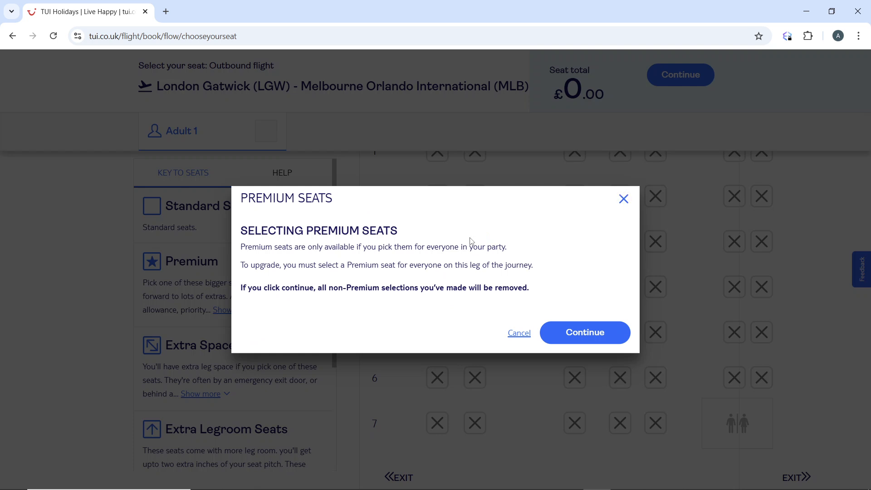
pyautogui.click(593, 334)
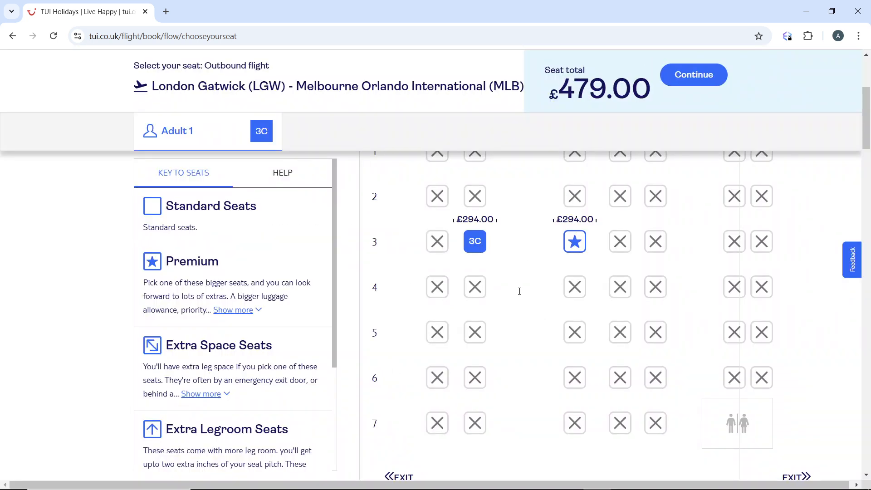
# Step: Continue from the outbound seat selection and accept the same seat, 3C, for the return flight
pyautogui.scroll(6, 644, 288)
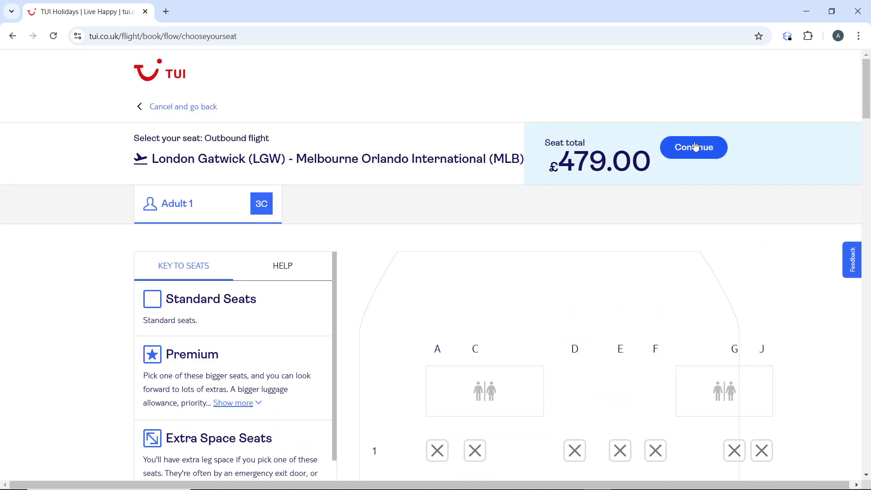
pyautogui.click(696, 146)
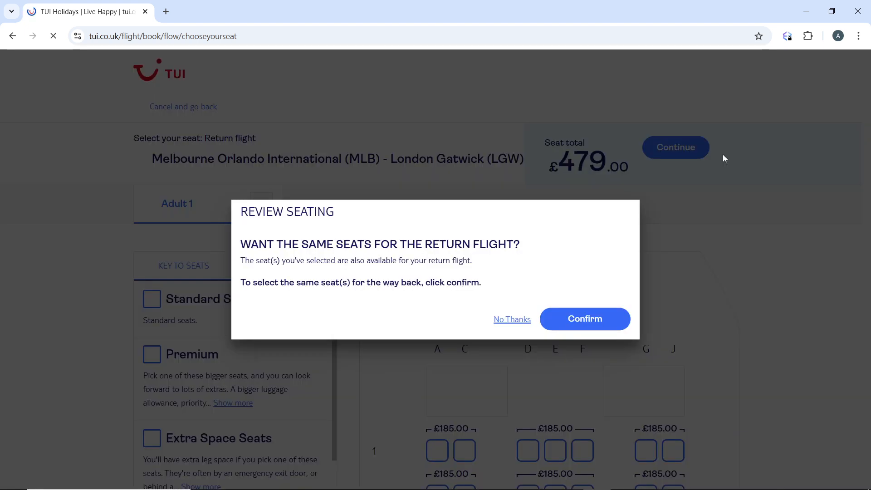
pyautogui.click(594, 323)
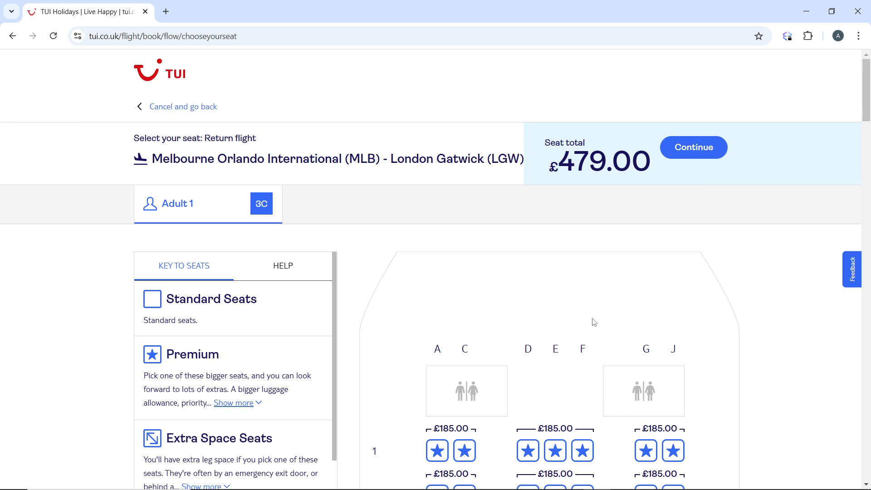
# Step: Try to confirm the seating with seat 3C on the return flight and dismiss the empty window seat notices
pyautogui.scroll(-1, 595, 322)
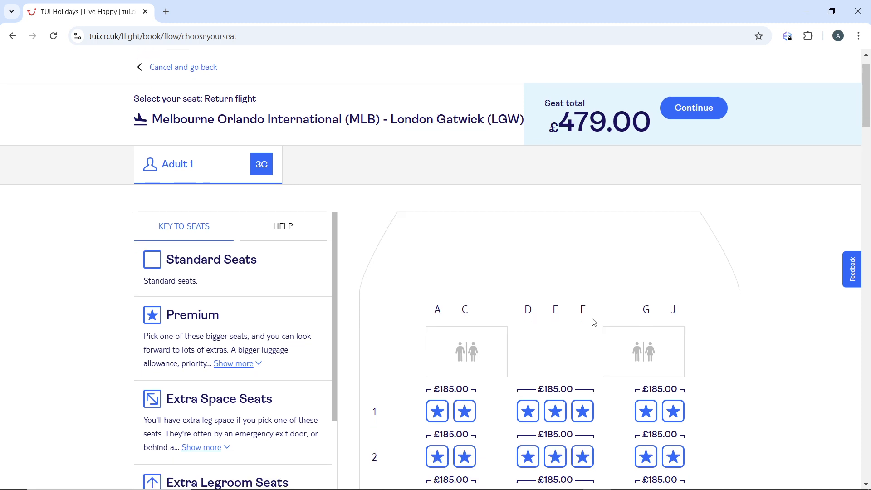
pyautogui.click(705, 114)
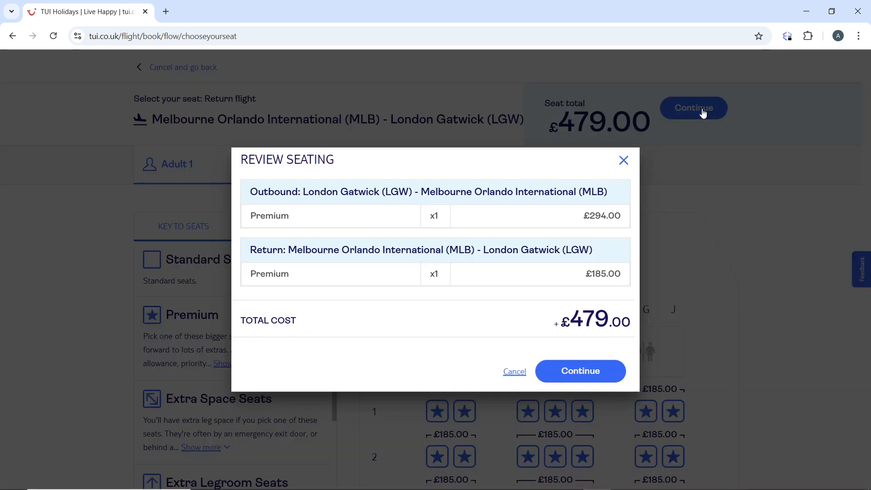
pyautogui.click(590, 375)
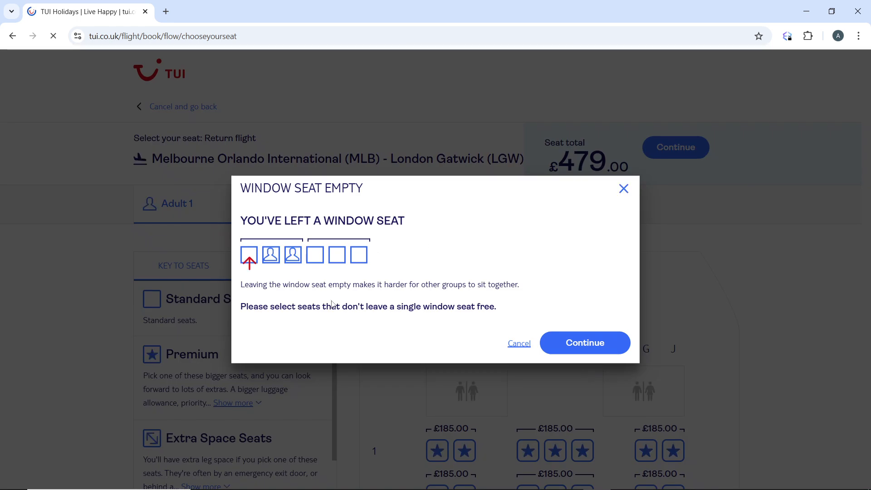
pyautogui.click(598, 345)
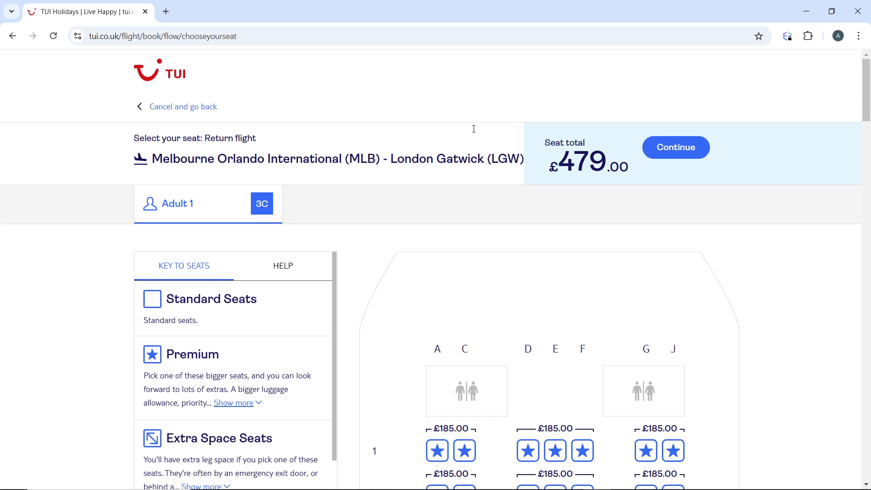
pyautogui.click(685, 149)
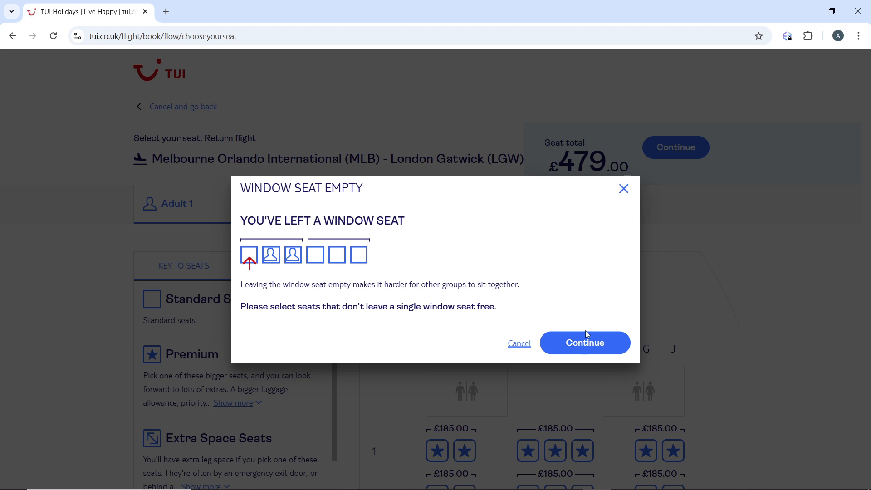
pyautogui.click(521, 345)
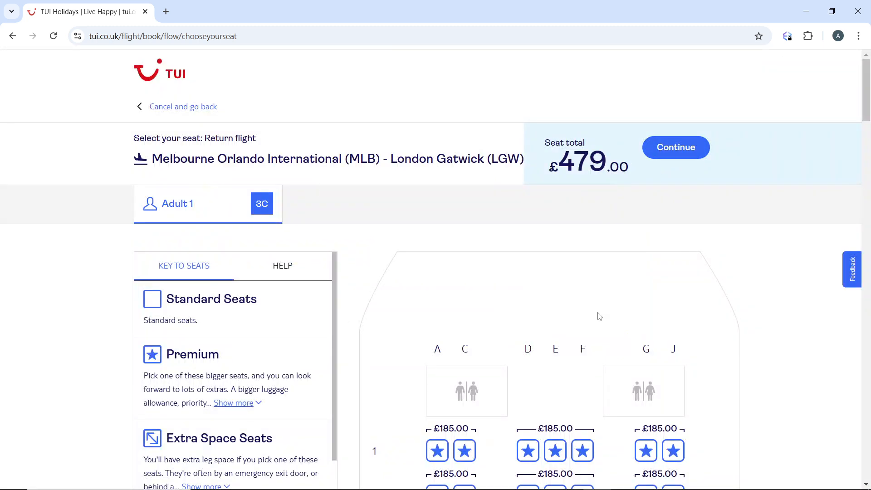
# Step: Choose Premium seat 3A for Adult 1 on the return flight and confirm the seating for both flights
pyautogui.scroll(-1, 600, 316)
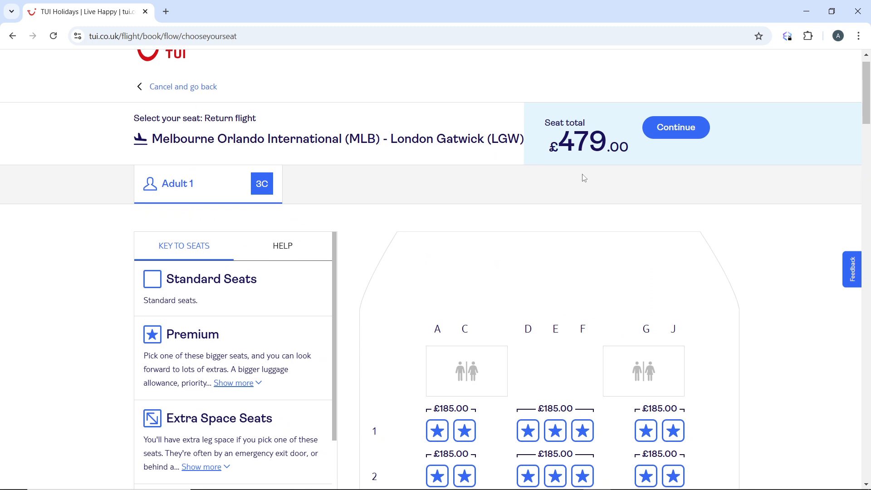
pyautogui.click(669, 128)
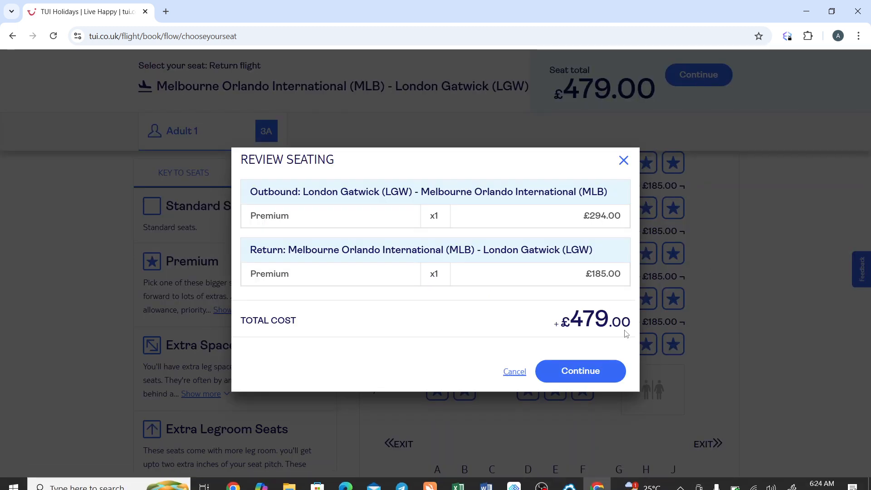
pyautogui.click(575, 374)
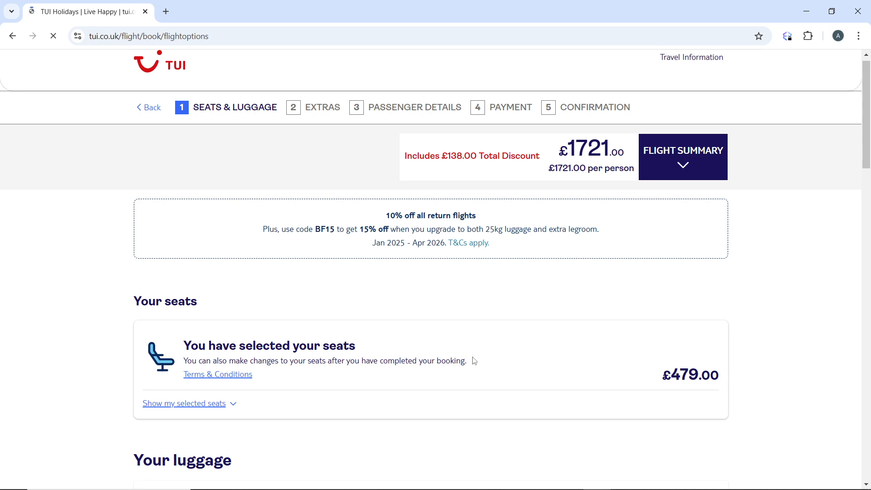
# Step: Review the included luggage, flight meal and special assistance information, keep the default options and continue to the extras
pyautogui.scroll(-6, 480, 354)
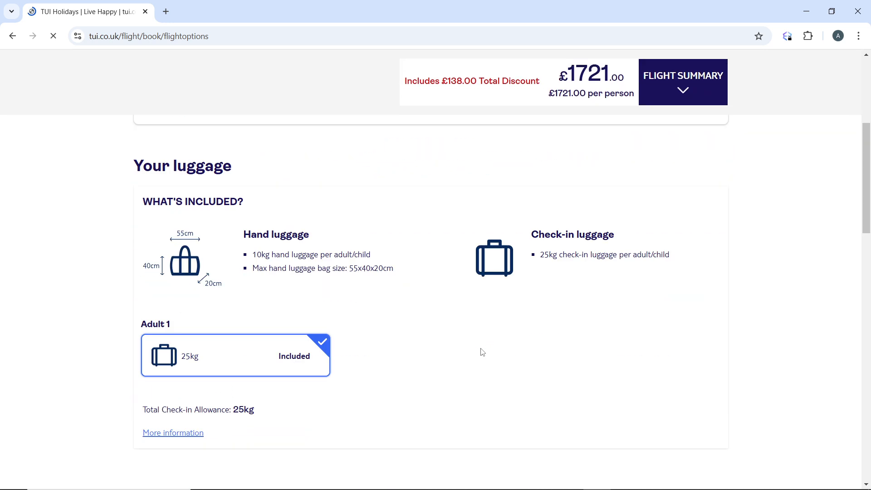
pyautogui.scroll(-1, 482, 352)
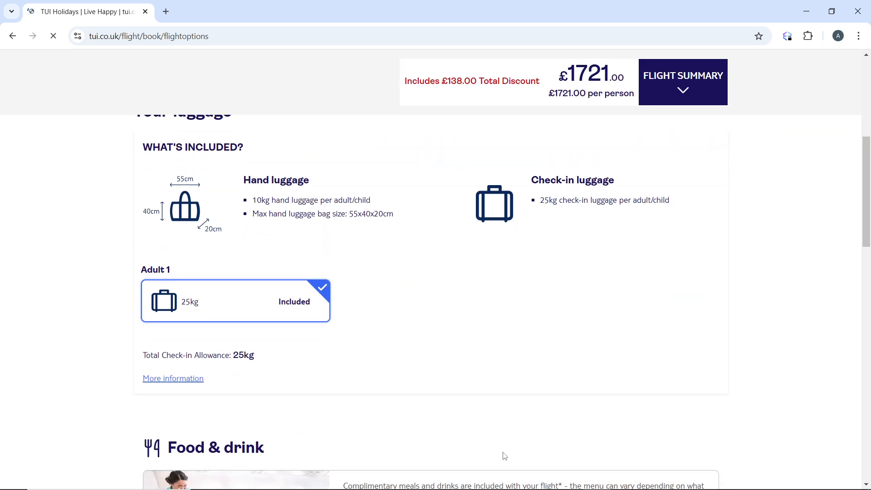
pyautogui.scroll(1, 521, 403)
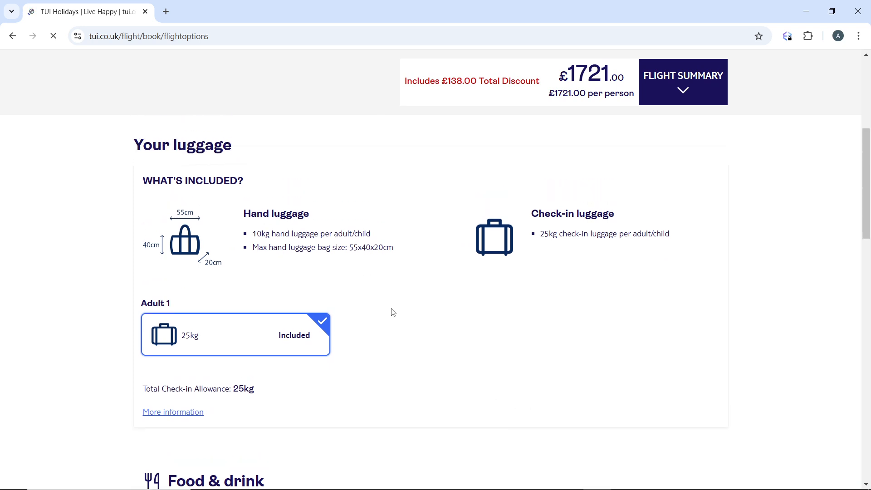
pyautogui.scroll(-3, 391, 311)
pyautogui.scroll(-2, 393, 312)
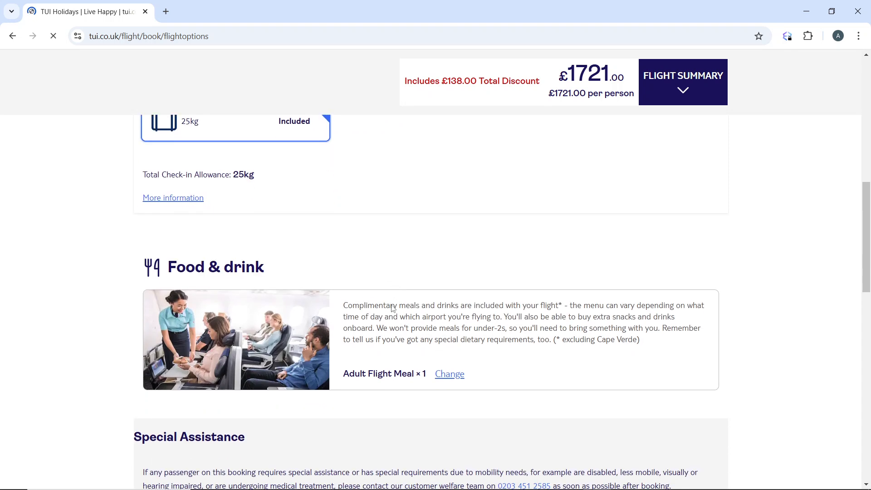
pyautogui.scroll(1, 392, 305)
pyautogui.scroll(3, 393, 305)
pyautogui.scroll(-1, 393, 305)
pyautogui.scroll(-5, 418, 251)
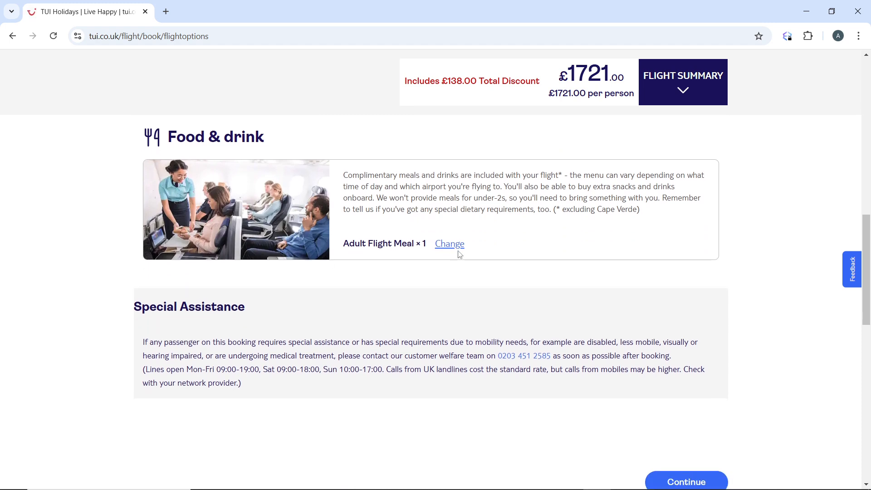
pyautogui.scroll(-3, 475, 425)
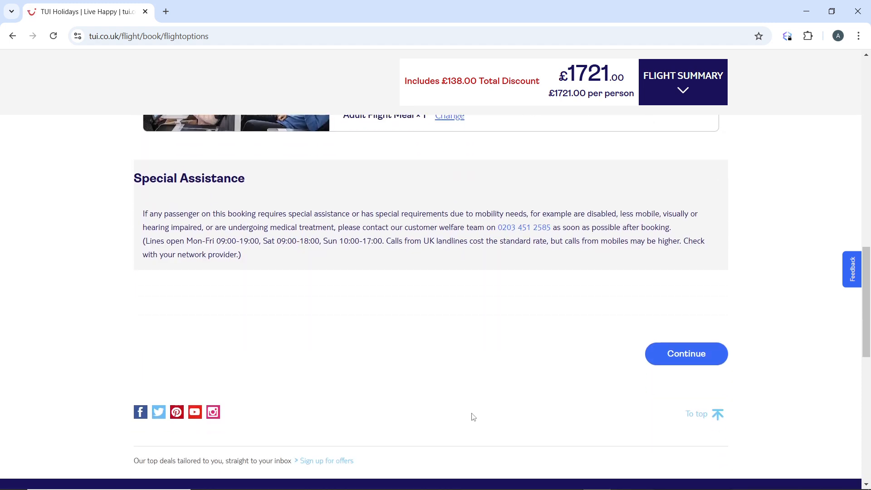
pyautogui.click(698, 355)
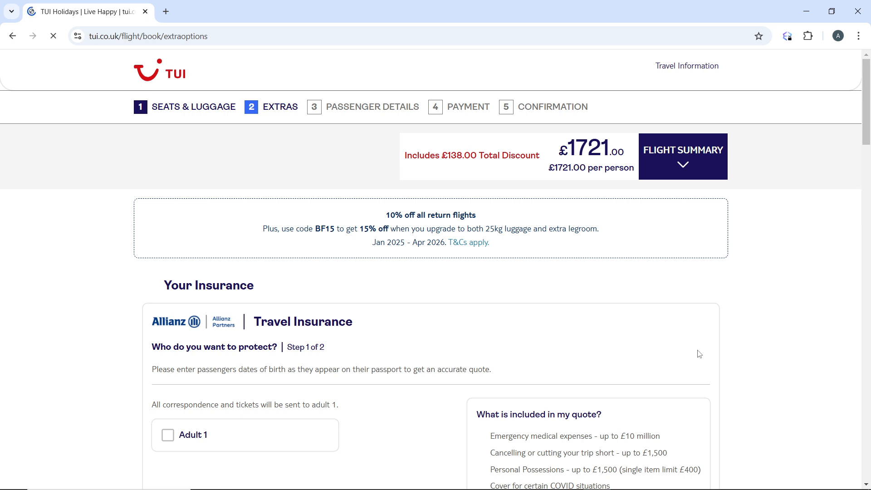
# Step: Review the travel insurance, airport parking and donation offers and continue to the passenger details without adding any
pyautogui.scroll(-1, 700, 354)
pyautogui.scroll(-1, 699, 354)
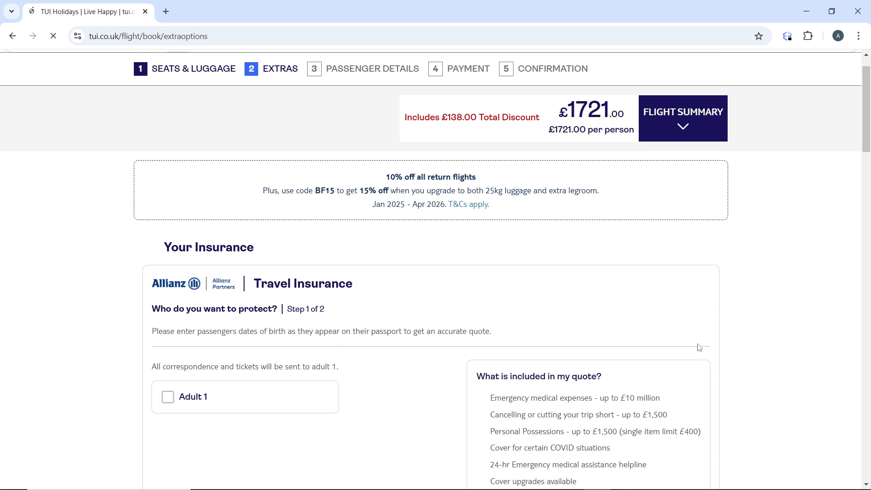
pyautogui.scroll(-2, 699, 346)
pyautogui.scroll(-3, 699, 346)
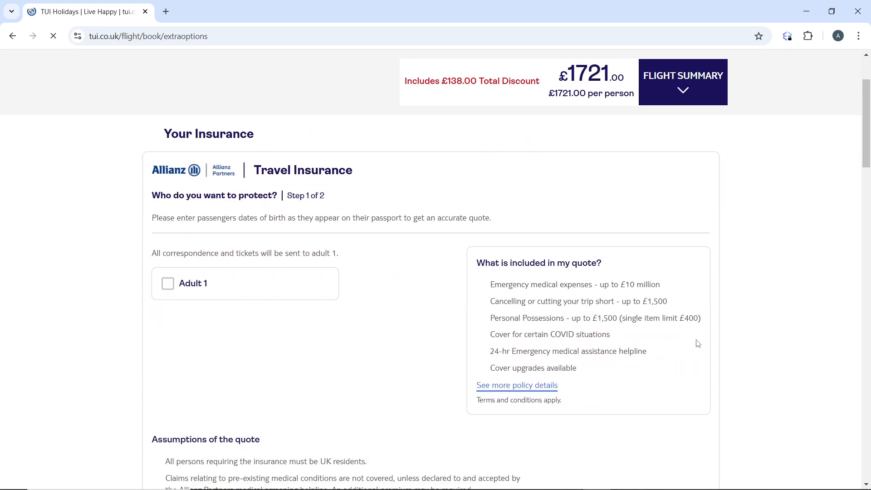
pyautogui.scroll(-2, 698, 340)
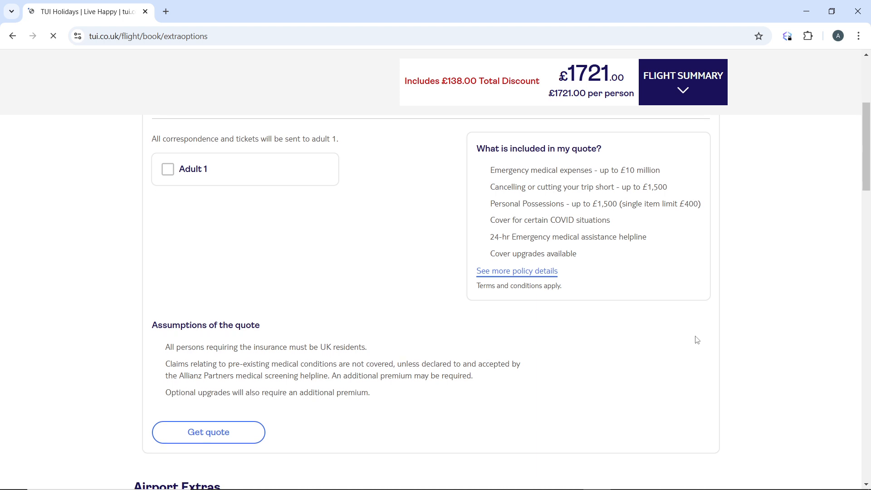
pyautogui.scroll(-8, 689, 324)
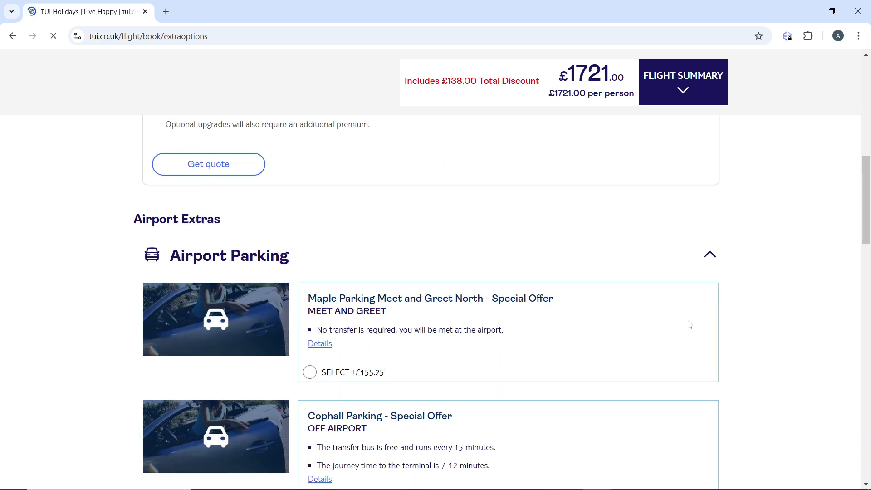
pyautogui.scroll(-7, 688, 312)
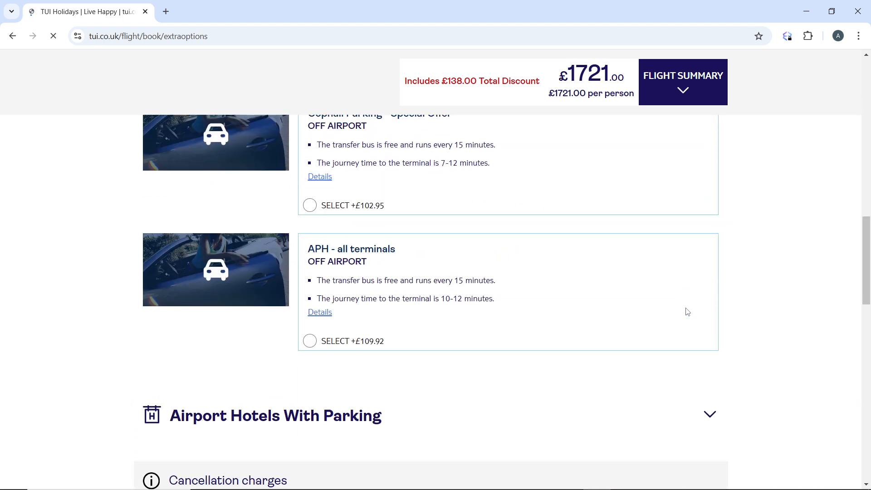
pyautogui.scroll(-4, 675, 277)
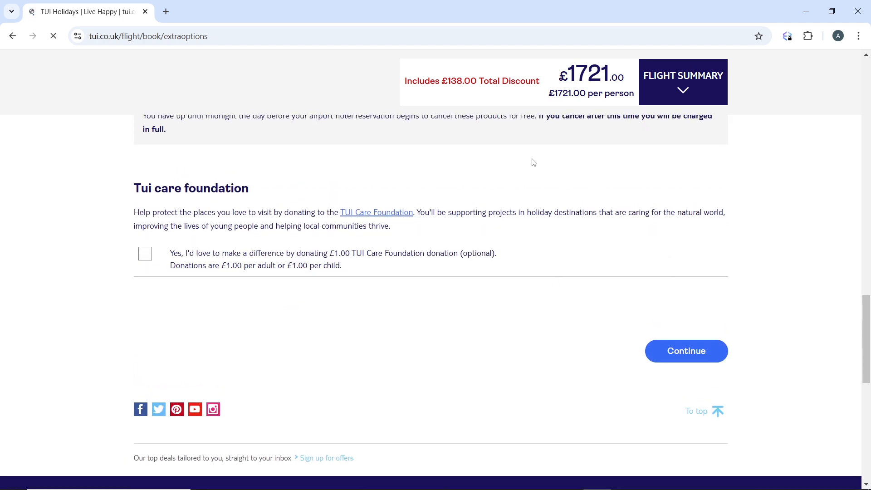
pyautogui.click(696, 358)
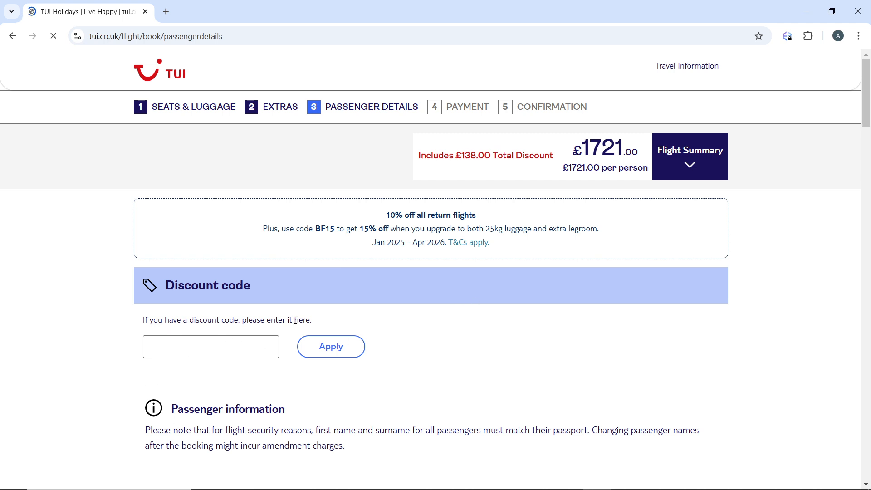
# Step: Examine the passenger details form, flight summary and important information, and try to continue to payment with the form left blank
pyautogui.scroll(-5, 484, 363)
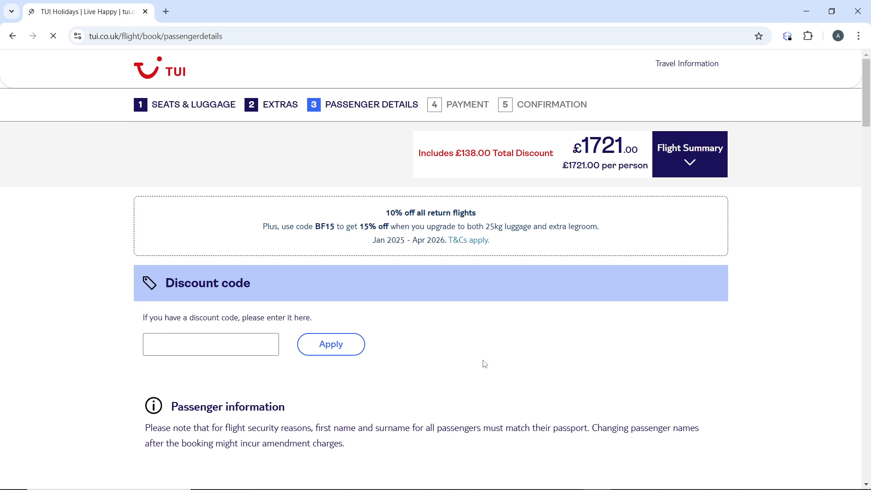
pyautogui.scroll(-4, 485, 365)
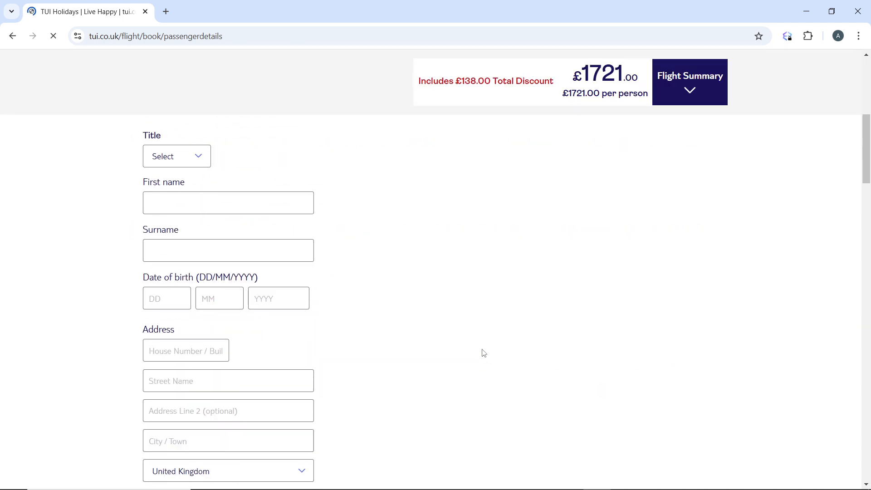
pyautogui.scroll(1, 483, 352)
pyautogui.scroll(4, 484, 354)
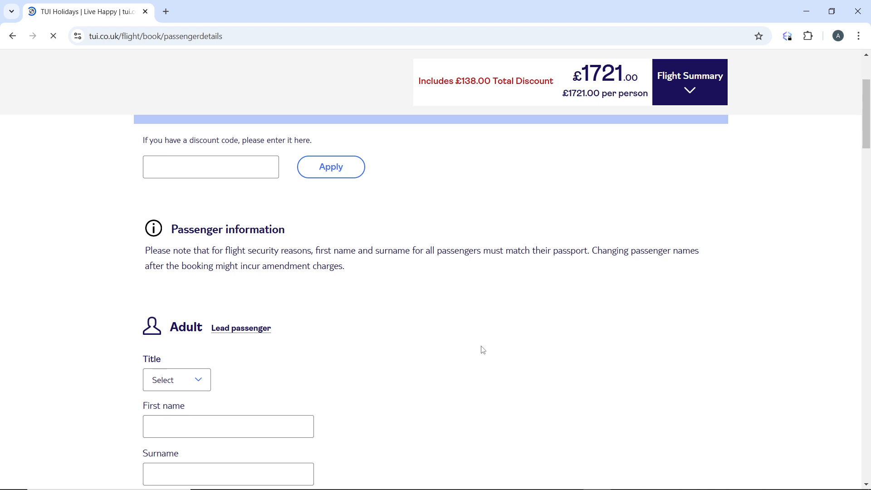
pyautogui.scroll(-7, 481, 345)
pyautogui.scroll(-10, 477, 329)
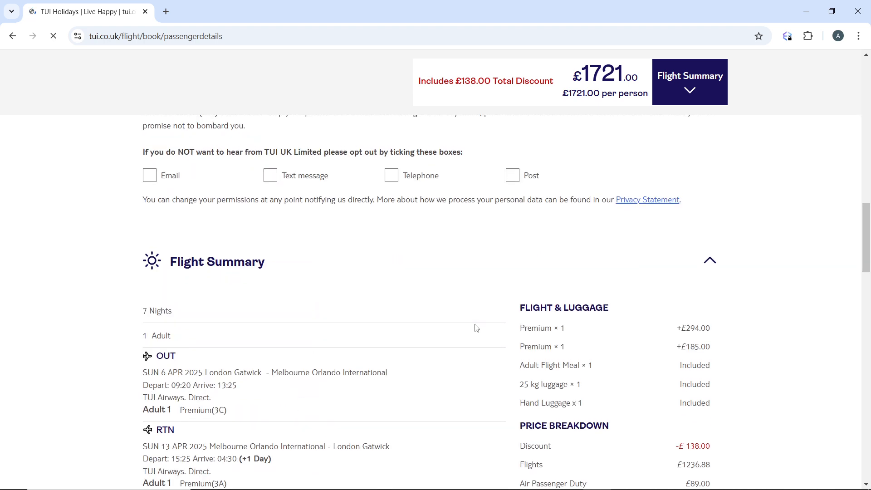
pyautogui.scroll(-7, 477, 328)
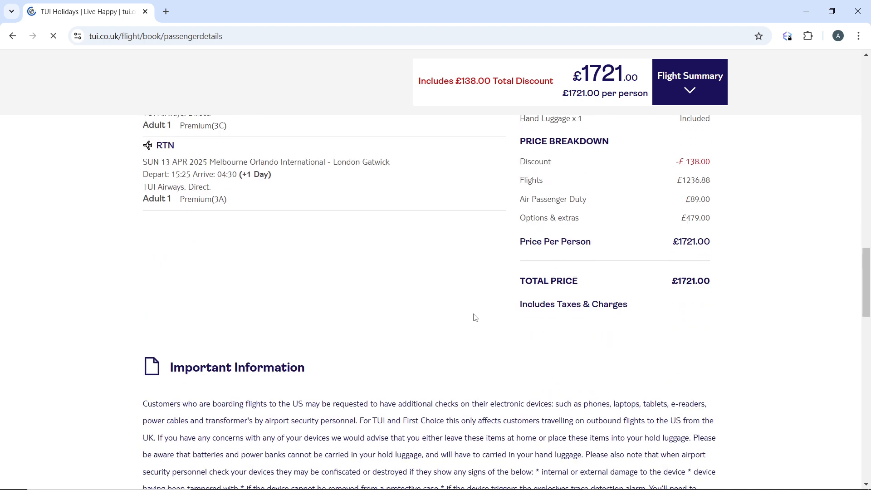
pyautogui.scroll(-15, 465, 328)
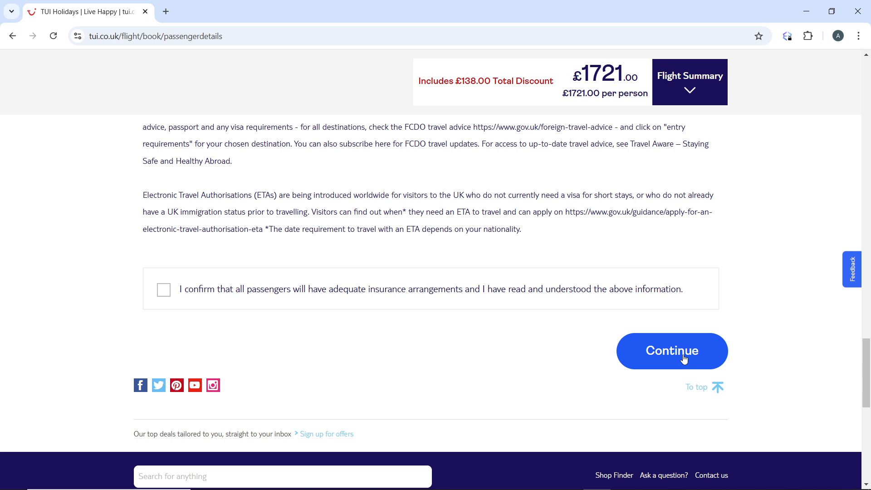
pyautogui.click(685, 360)
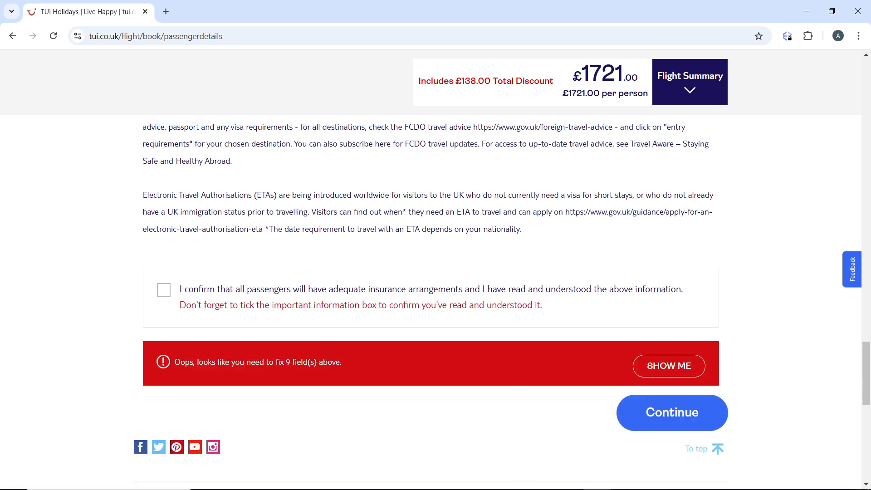